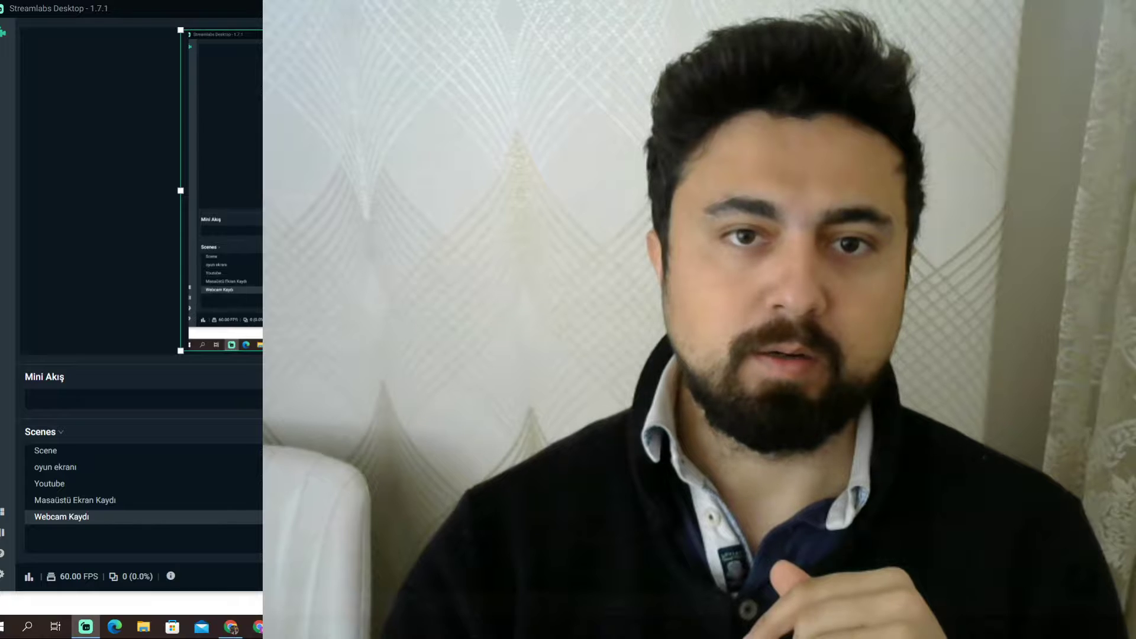
Shrink the webcam source and place it in the bottom-right corner of the captured desktop in the scene preview.
left_click(533, 191)
left_click_drag(533, 191, 519, 220)
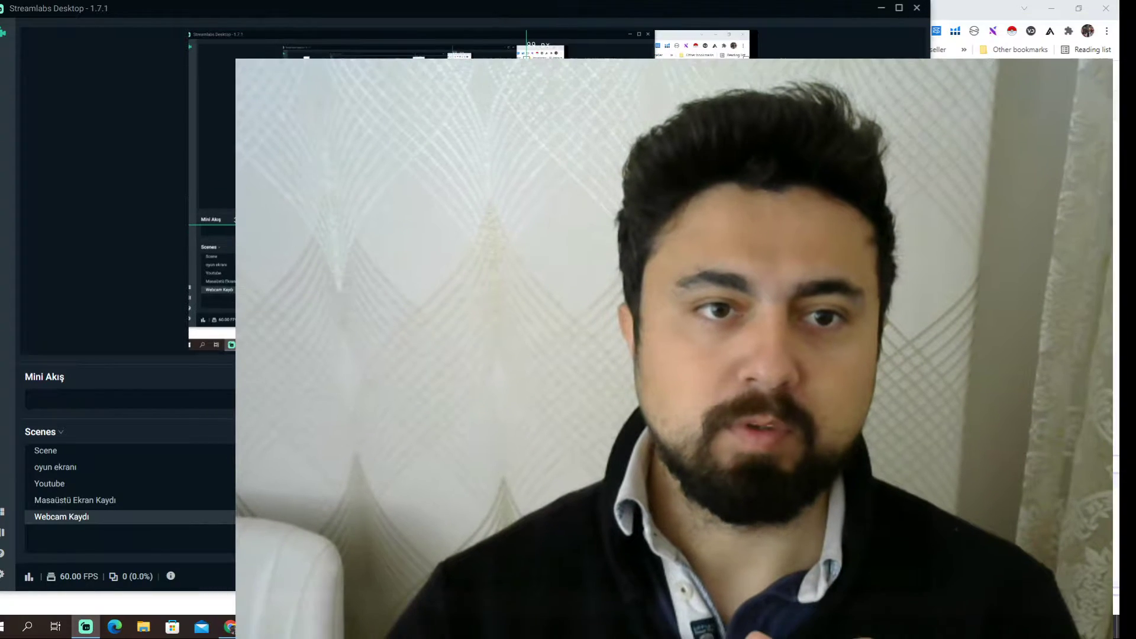
left_click_drag(306, 60, 593, 274)
left_click_drag(692, 310, 704, 272)
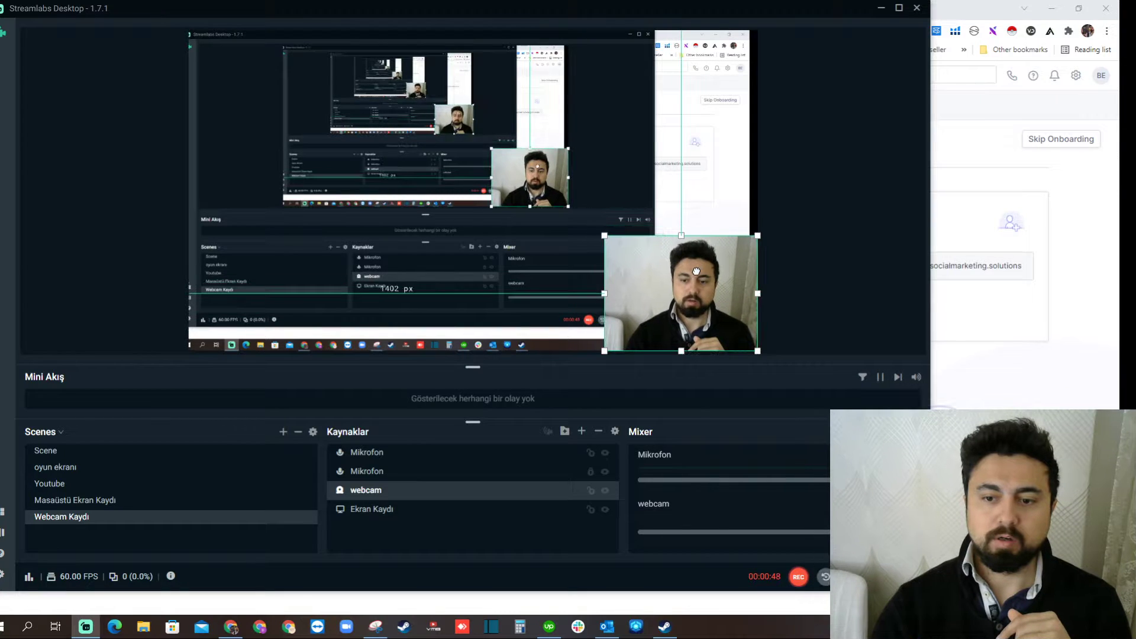
Switch to the Apollo page in the browser and open the people search.
left_click(987, 148)
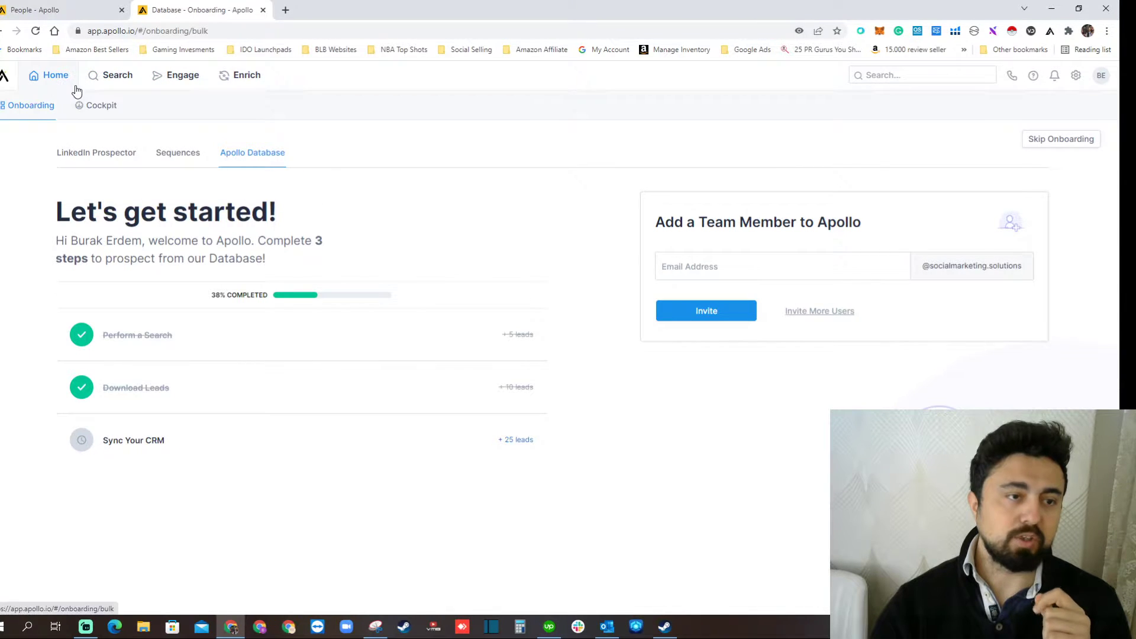
mouse_move(107, 83)
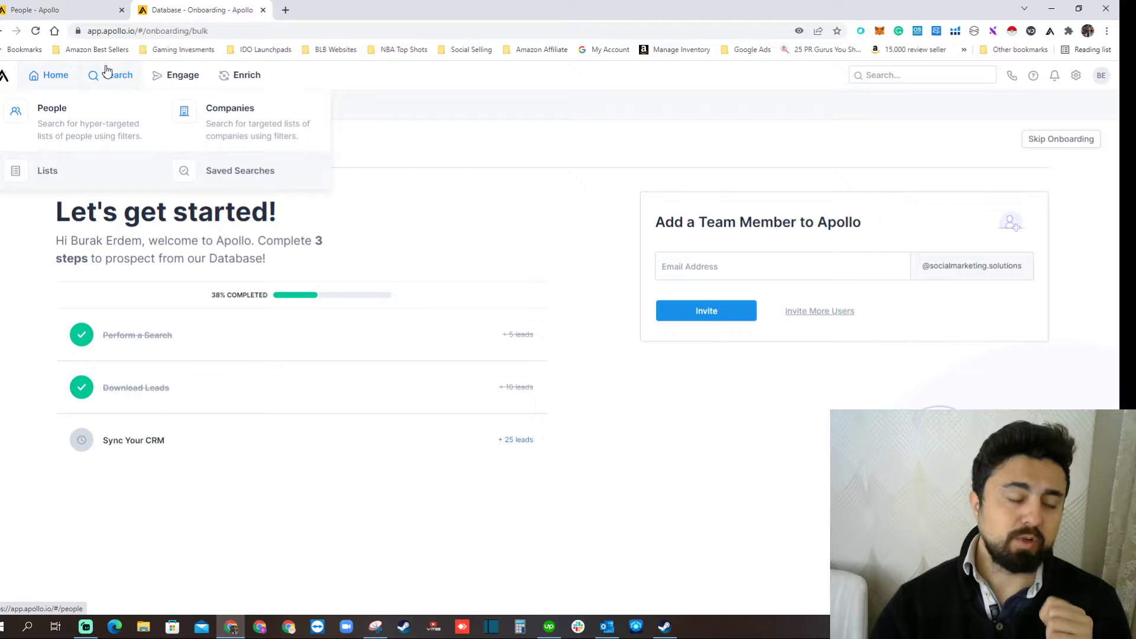
left_click(108, 71)
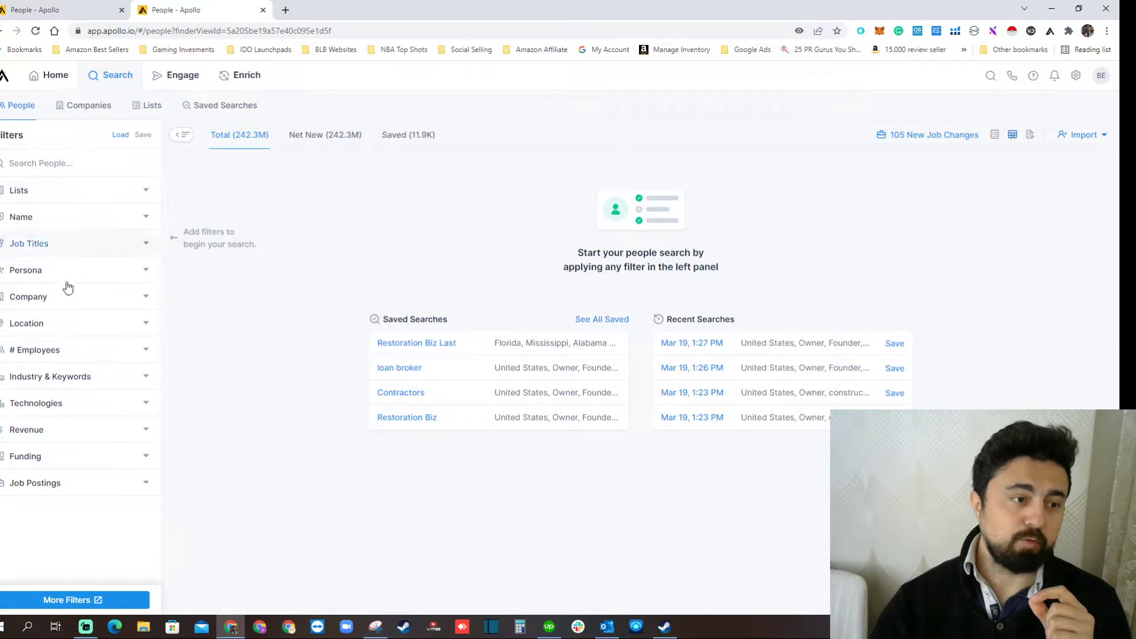
Filter the people search by the contact location United States.
left_click(143, 325)
left_click(56, 410)
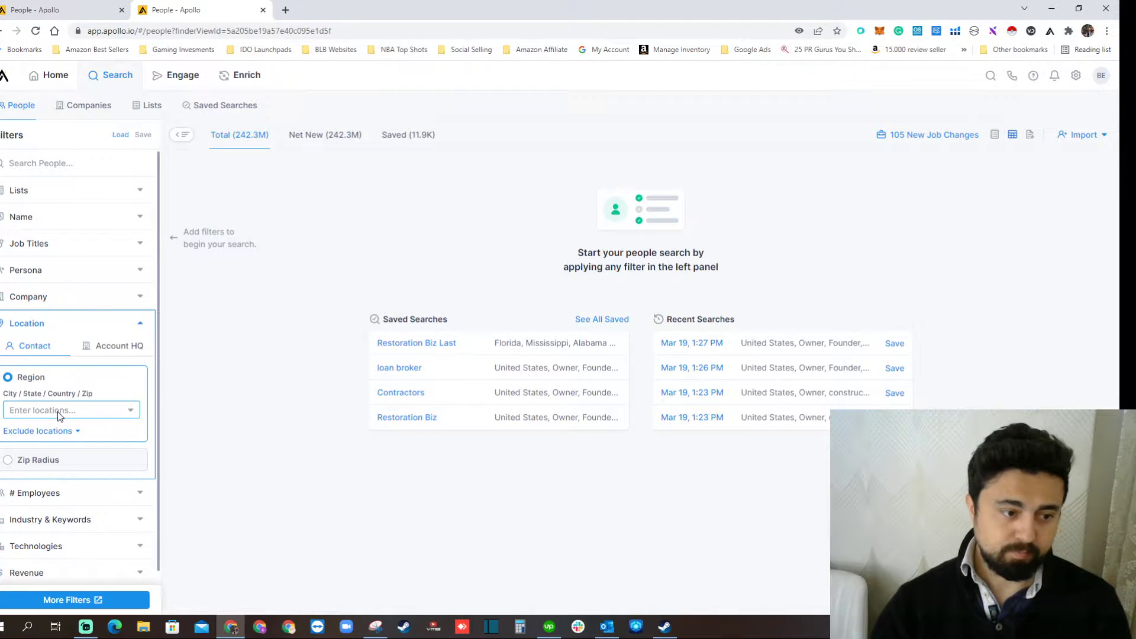
left_click(58, 407)
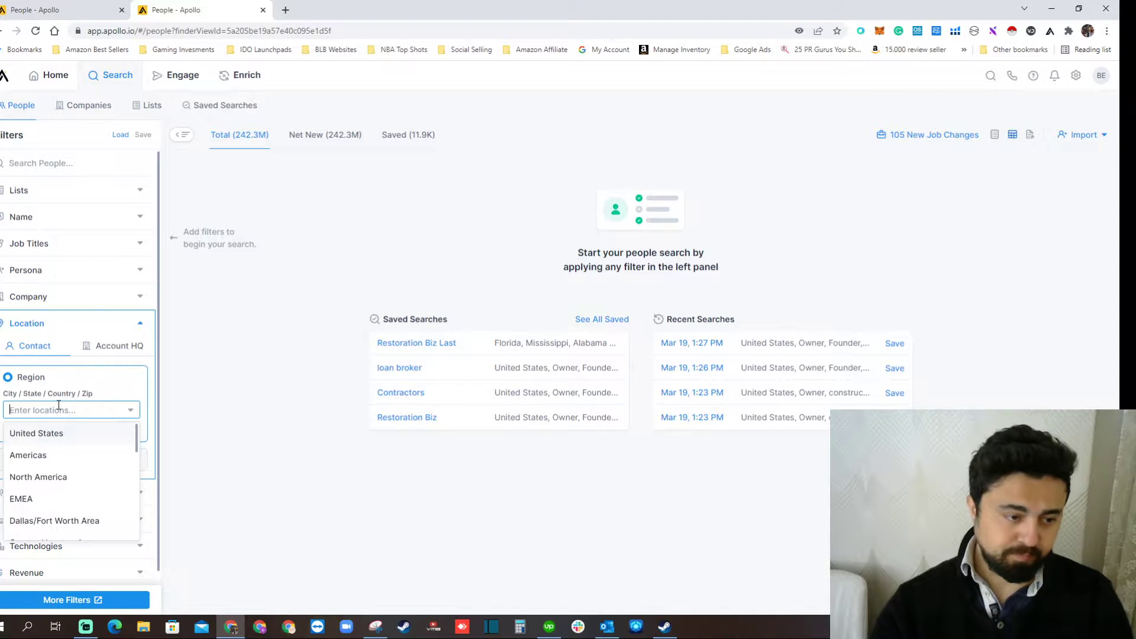
left_click(44, 434)
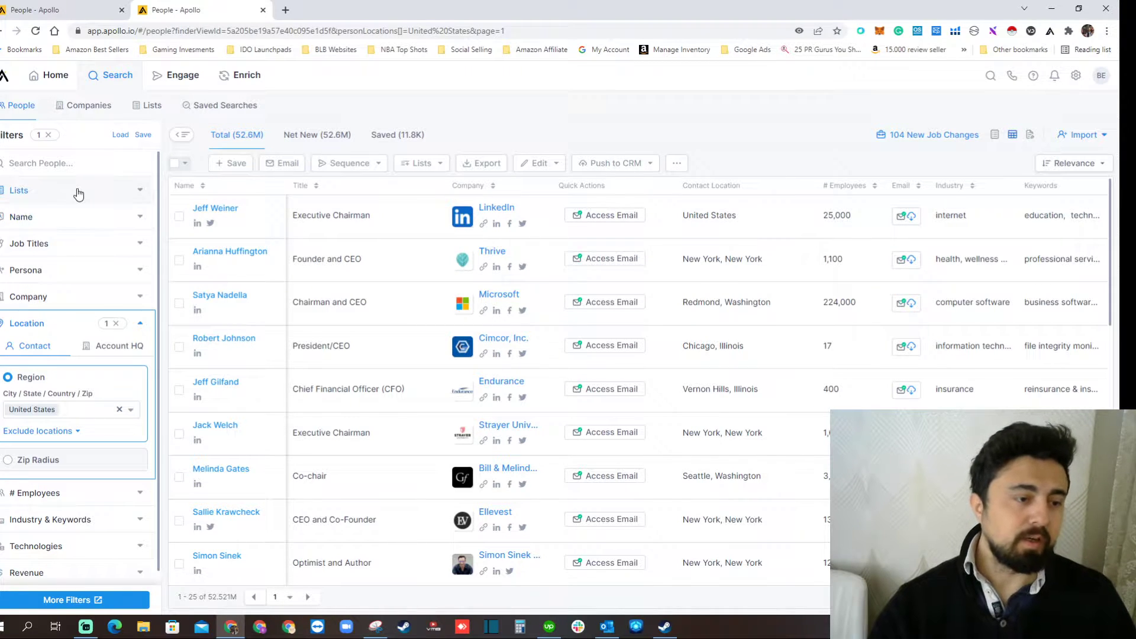
Filter job titles by the management levels Owner, Founder, C suite, Partner, Vp, Head and Director.
left_click(144, 244)
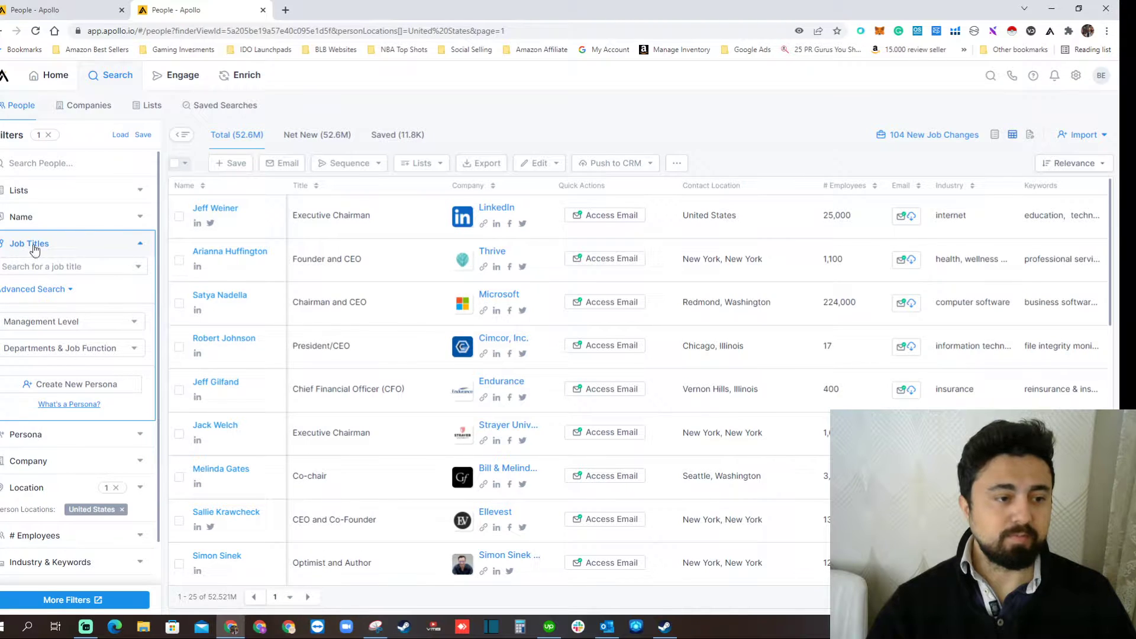
left_click(72, 266)
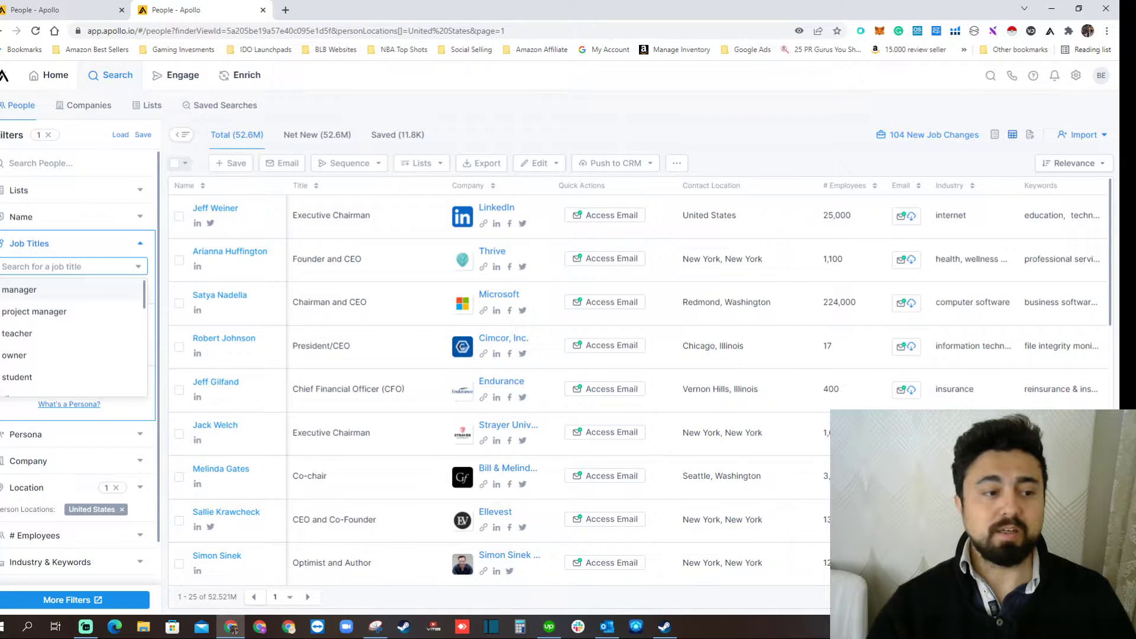
left_click(1, 269)
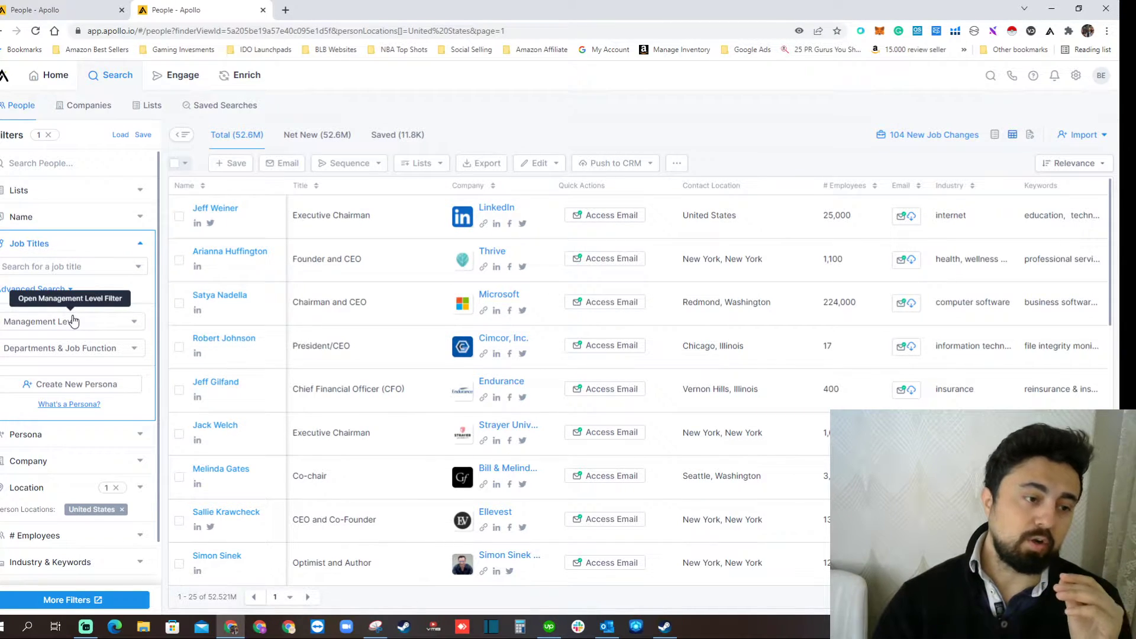
left_click(118, 326)
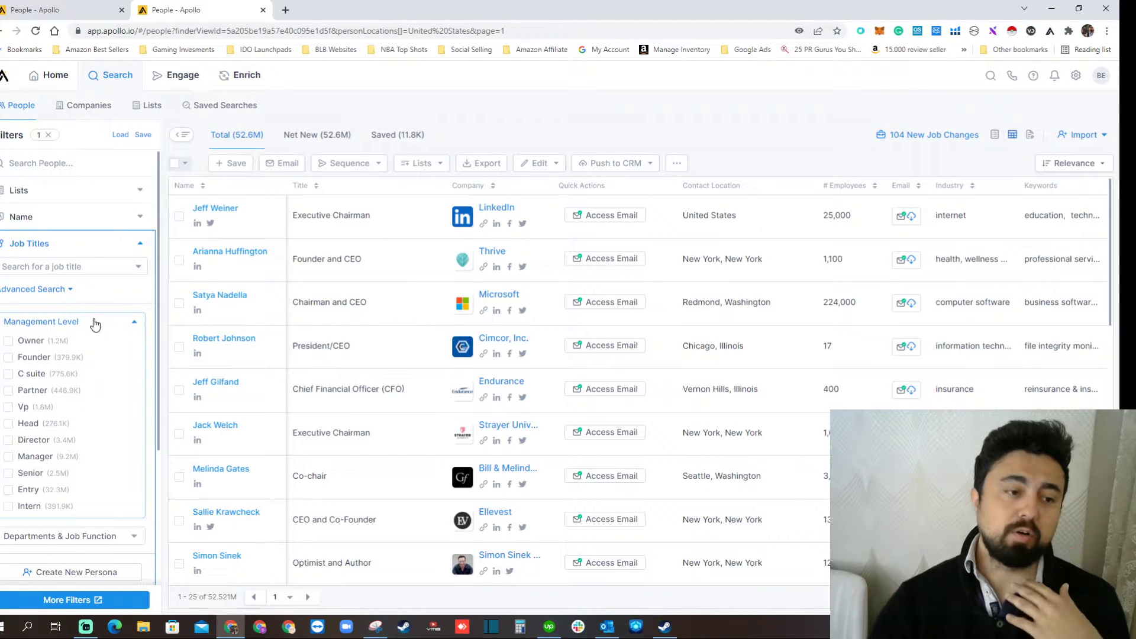
left_click(9, 342)
left_click(7, 358)
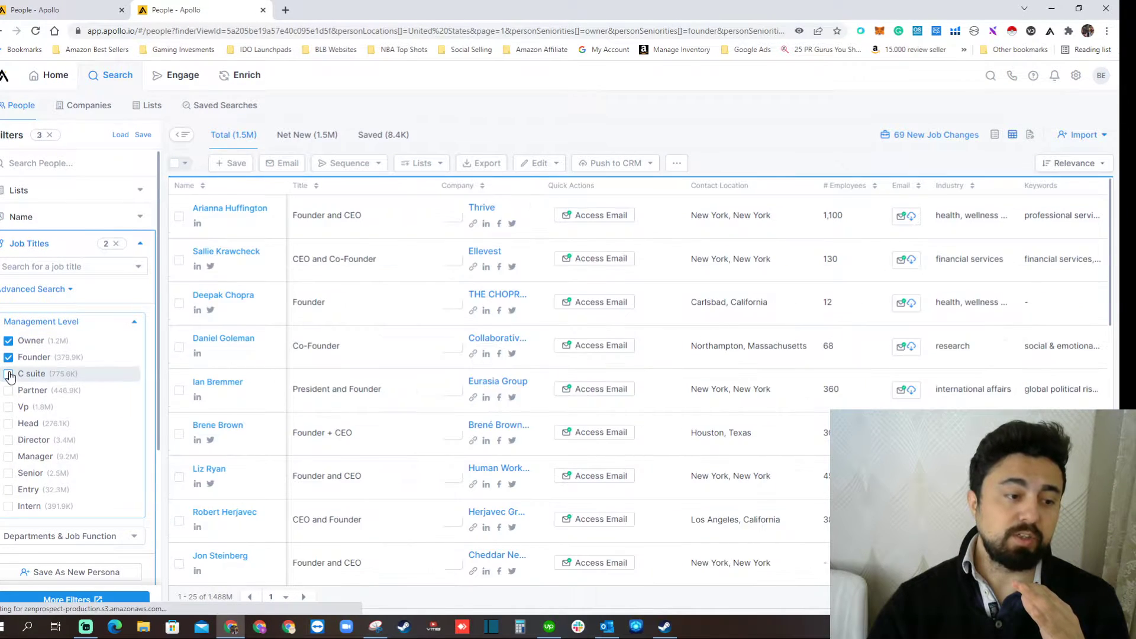
left_click(10, 375)
left_click(9, 391)
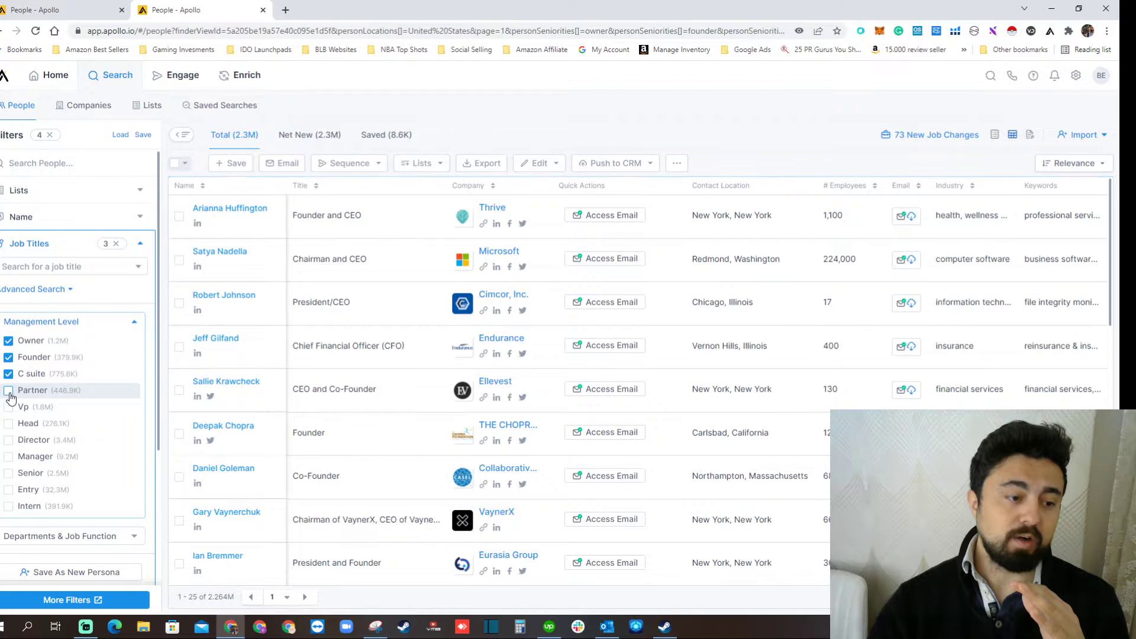
left_click(10, 407)
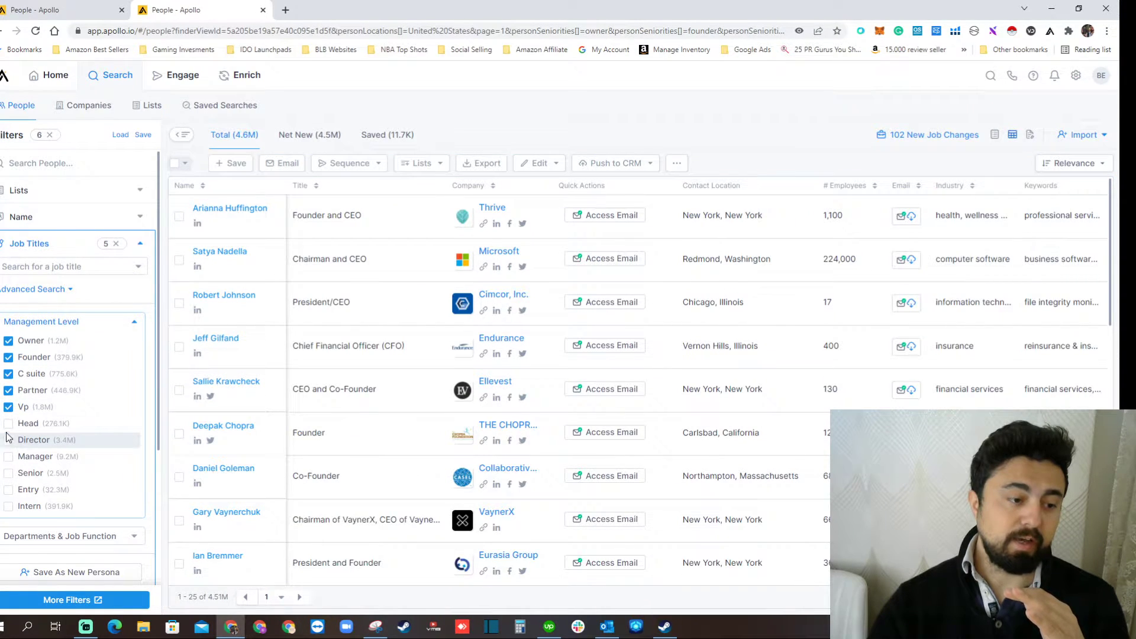
left_click(8, 424)
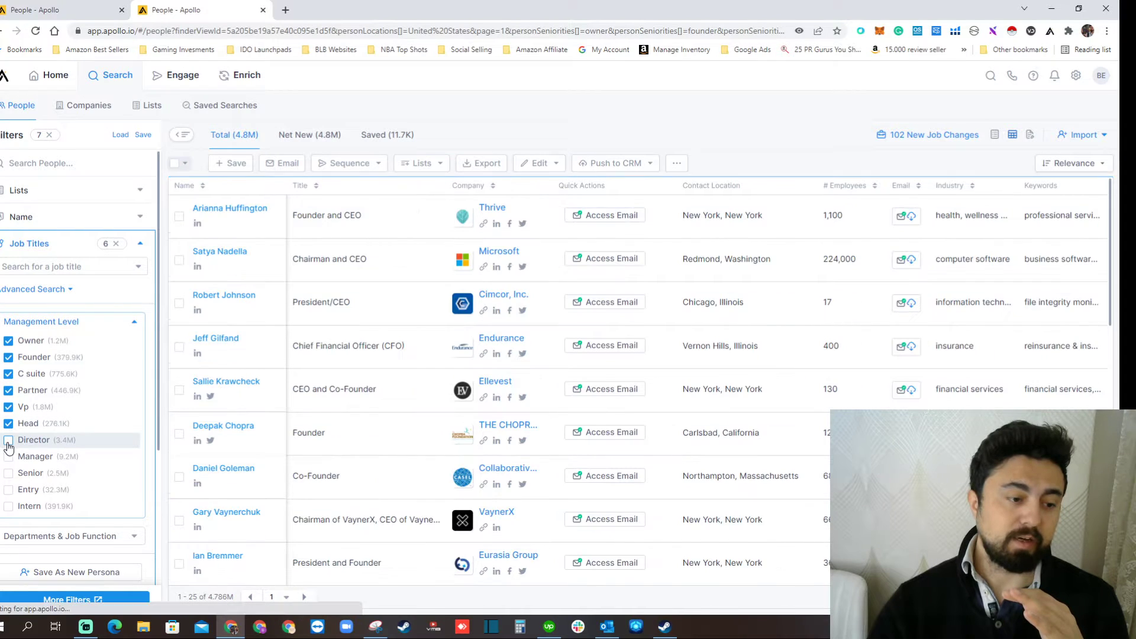
left_click(9, 441)
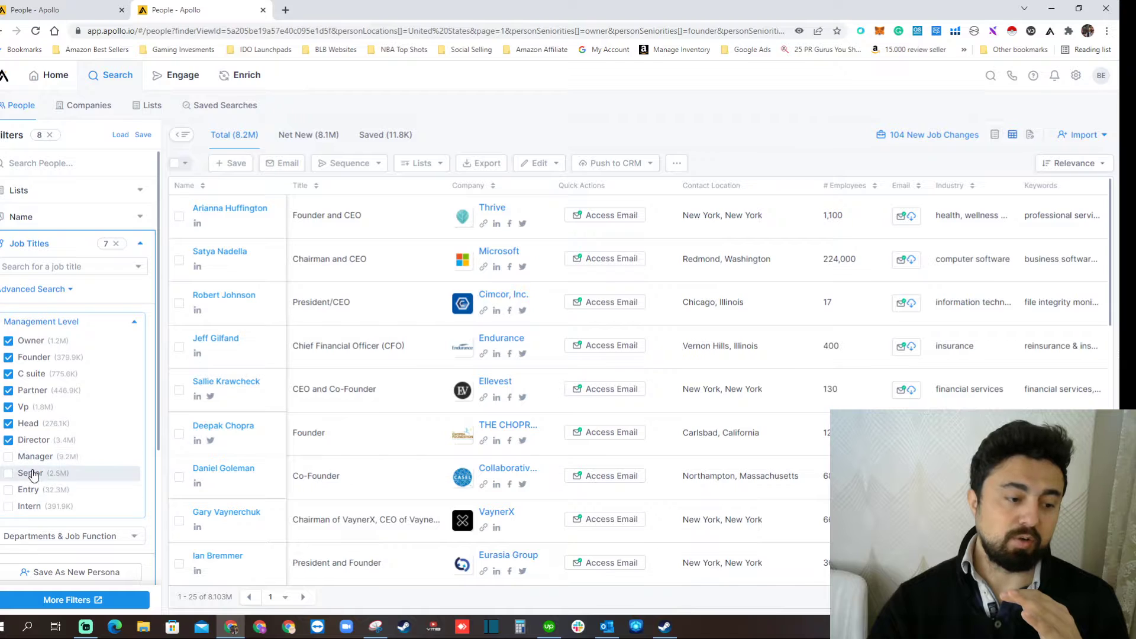
left_click(137, 325)
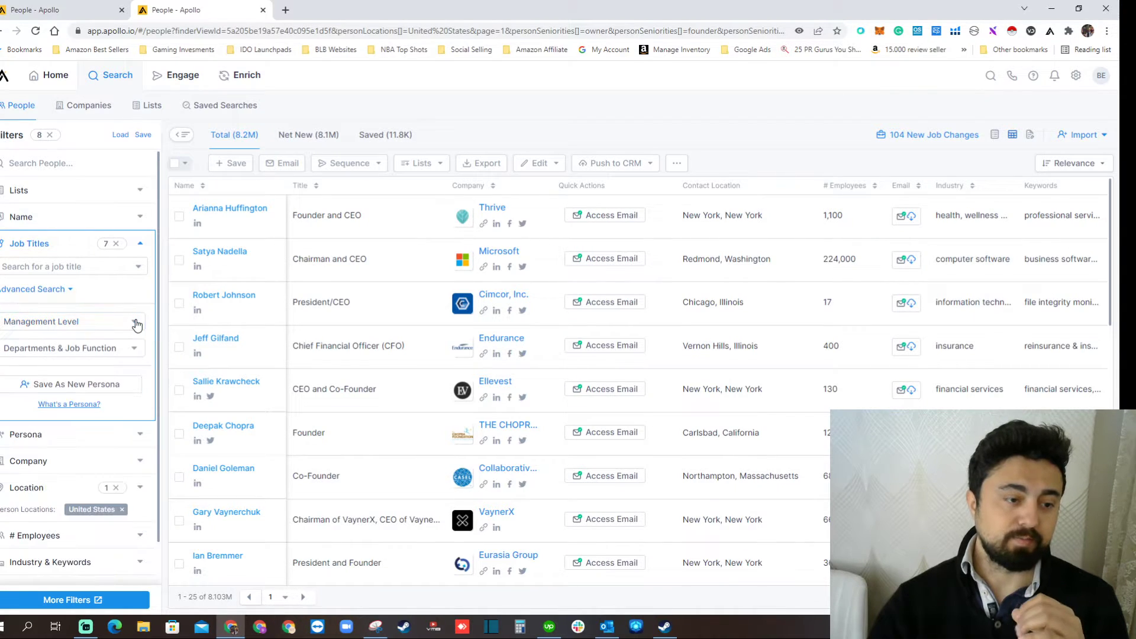
Filter the people search by the construction industry.
scroll(101, 290, "down", 2)
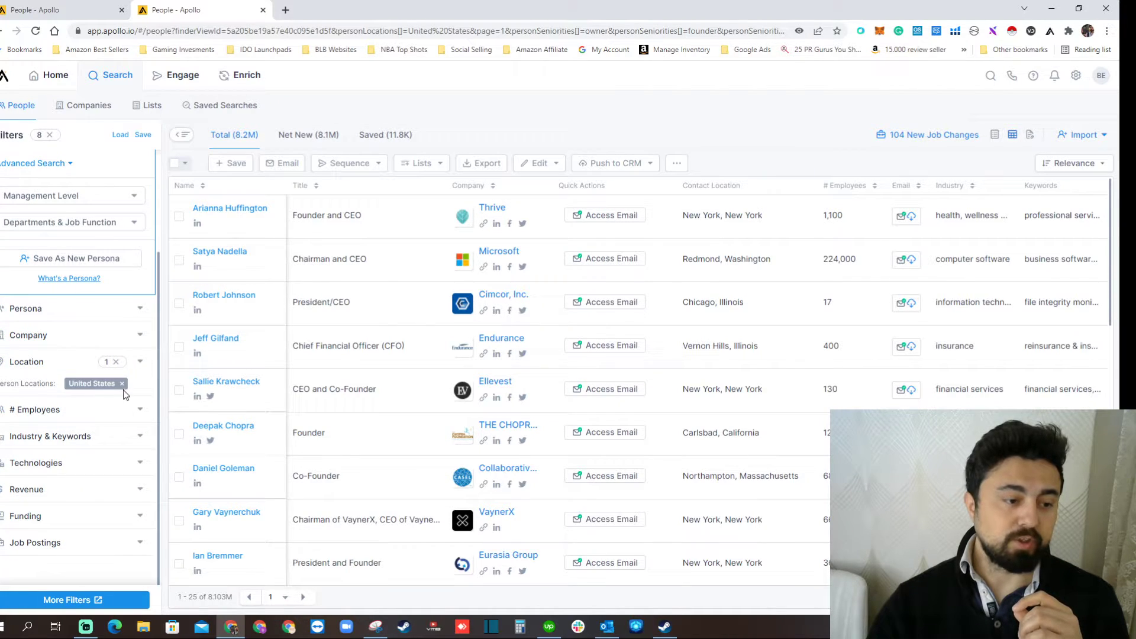
scroll(70, 366, "up", 2)
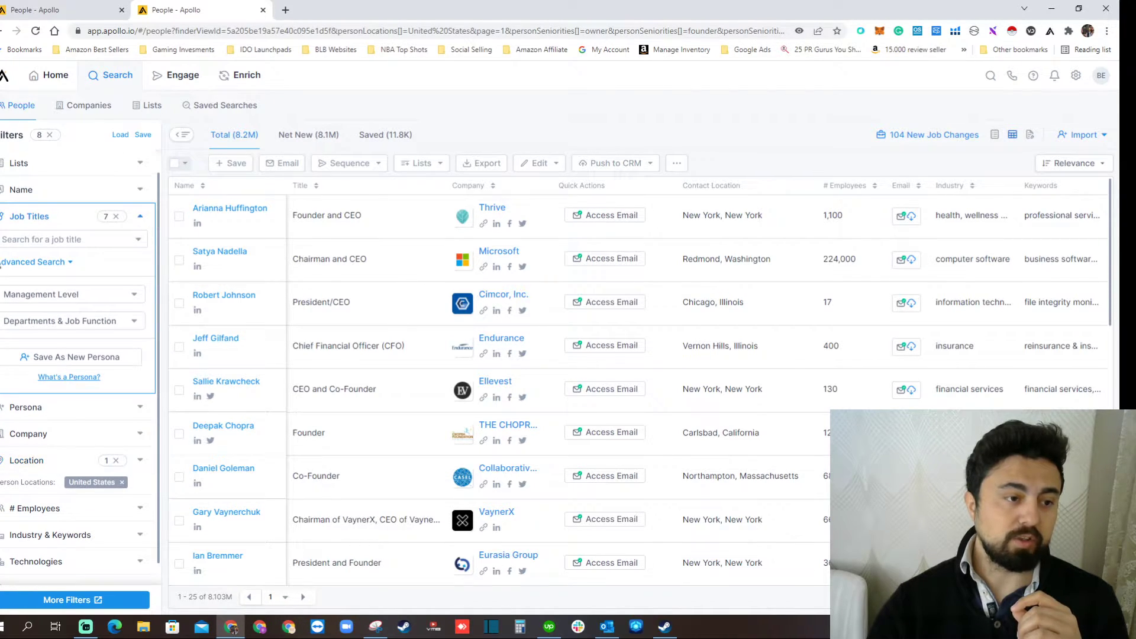
scroll(77, 331, "down", 2)
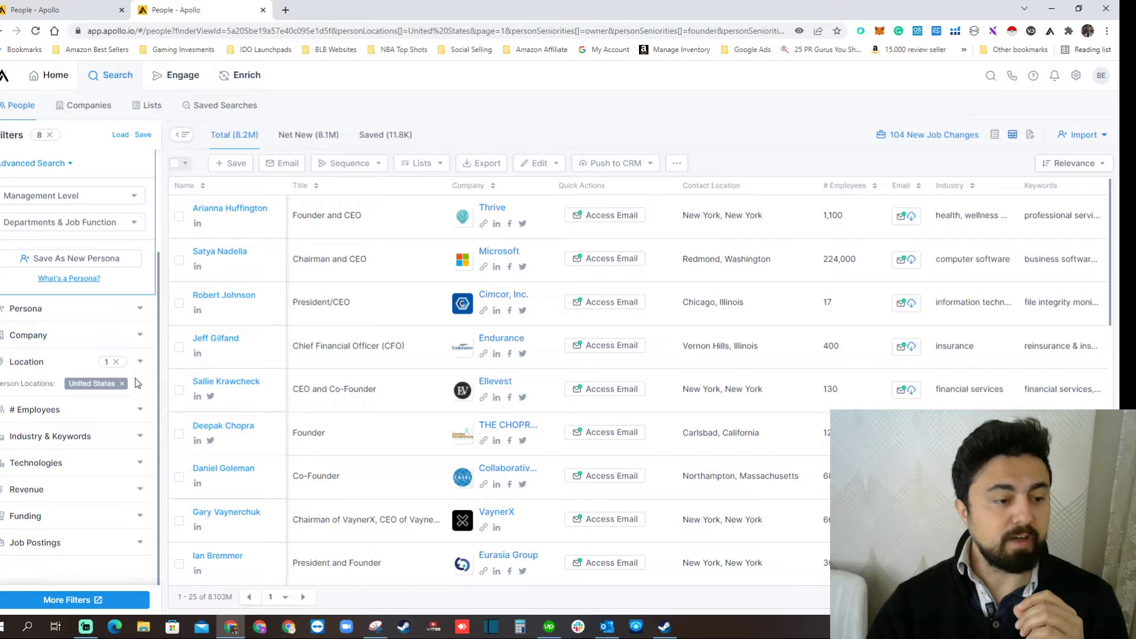
left_click(141, 445)
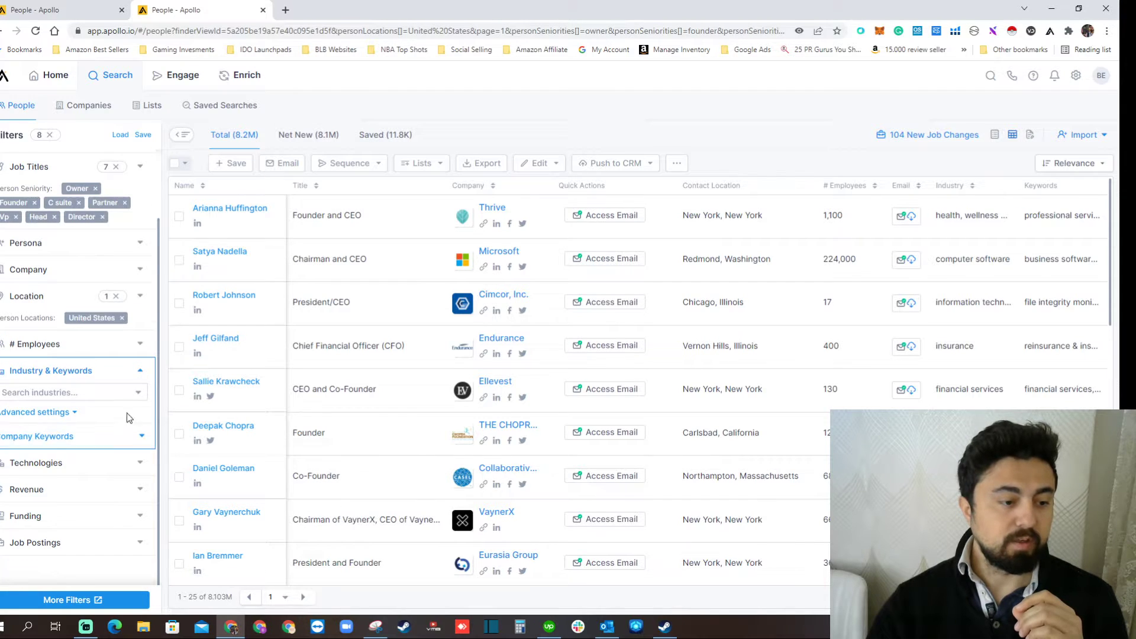
left_click(76, 391)
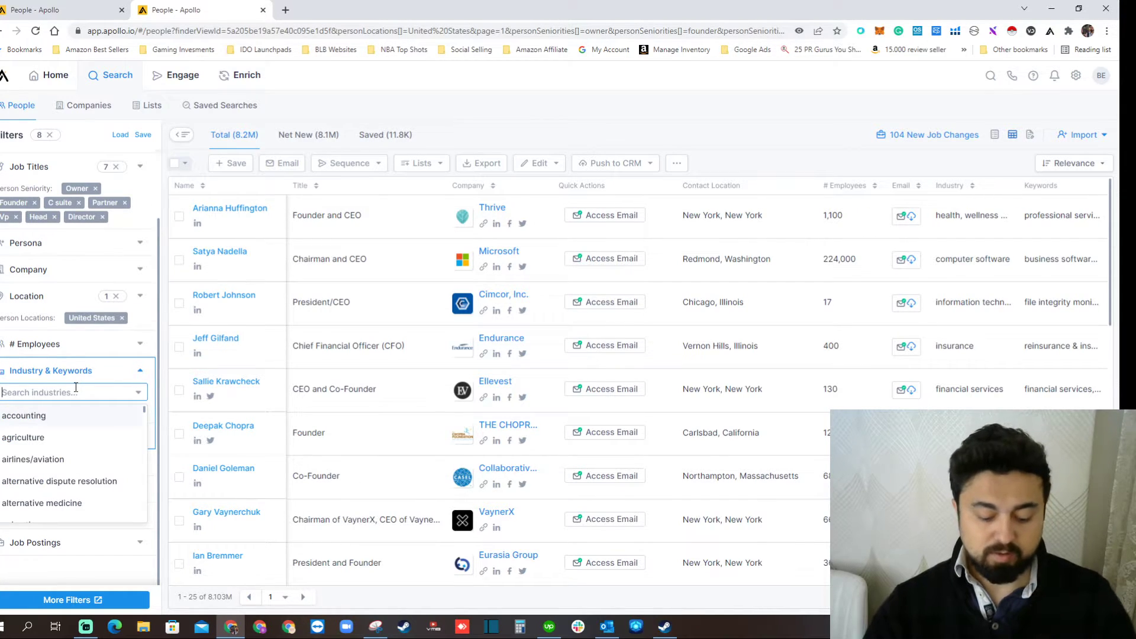
type("co")
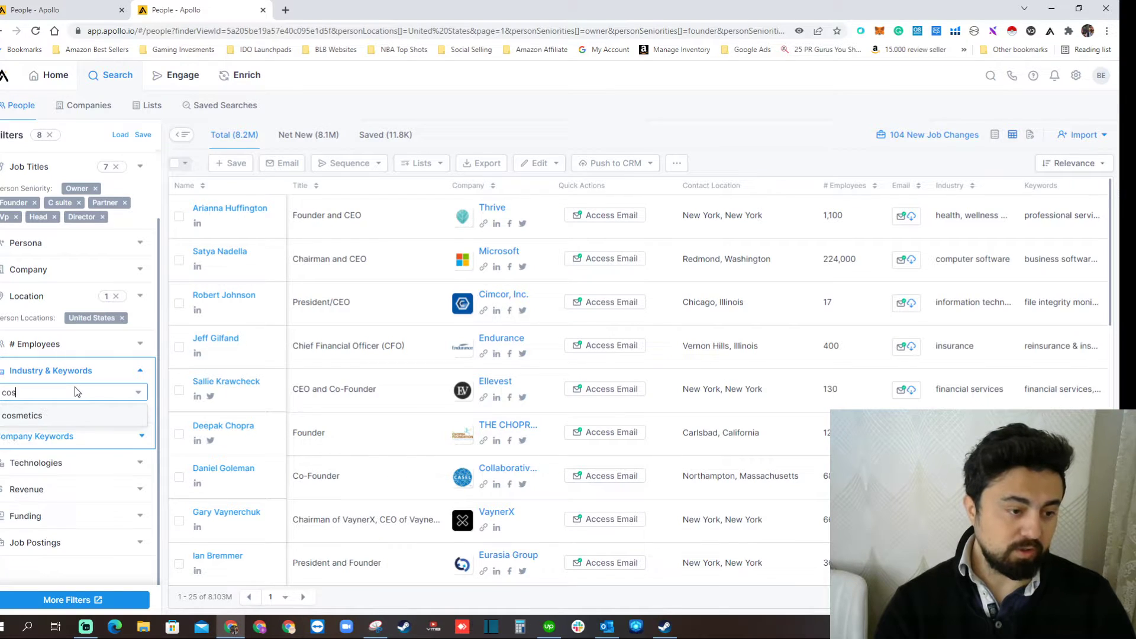
type("ns")
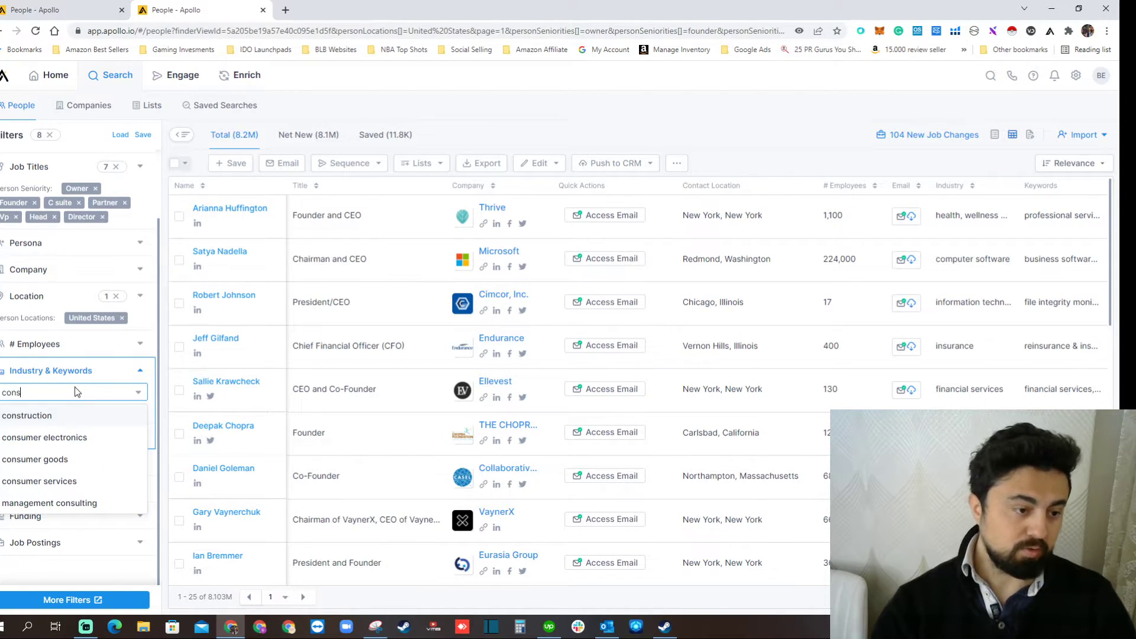
left_click(54, 419)
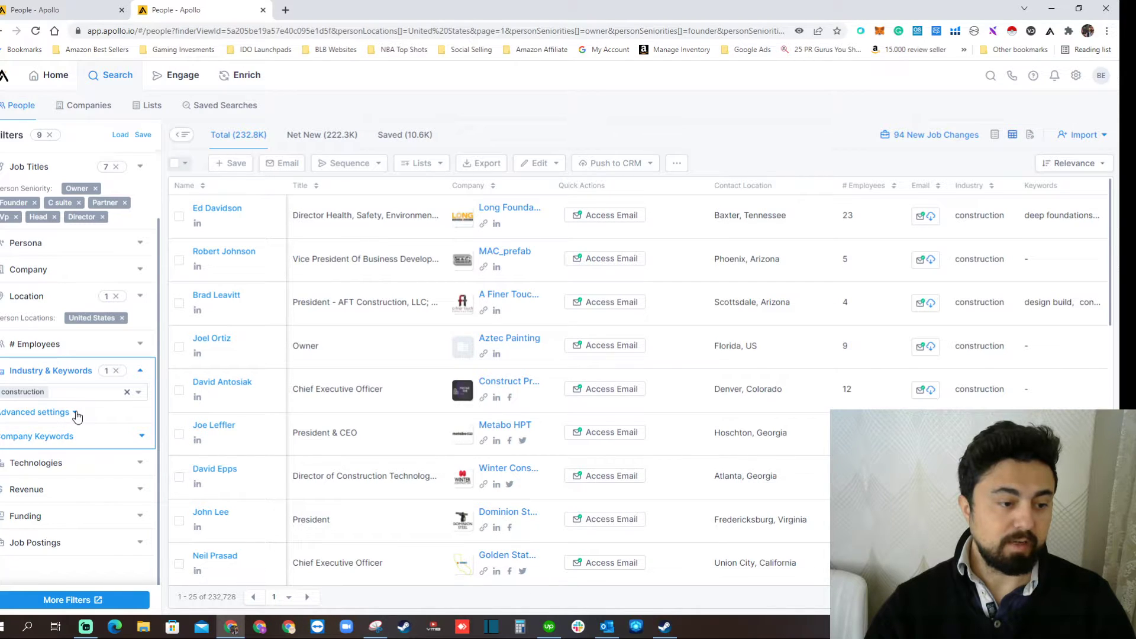
Expand the company keywords filter and show the advanced options for included keywords.
left_click(76, 414)
left_click(92, 413)
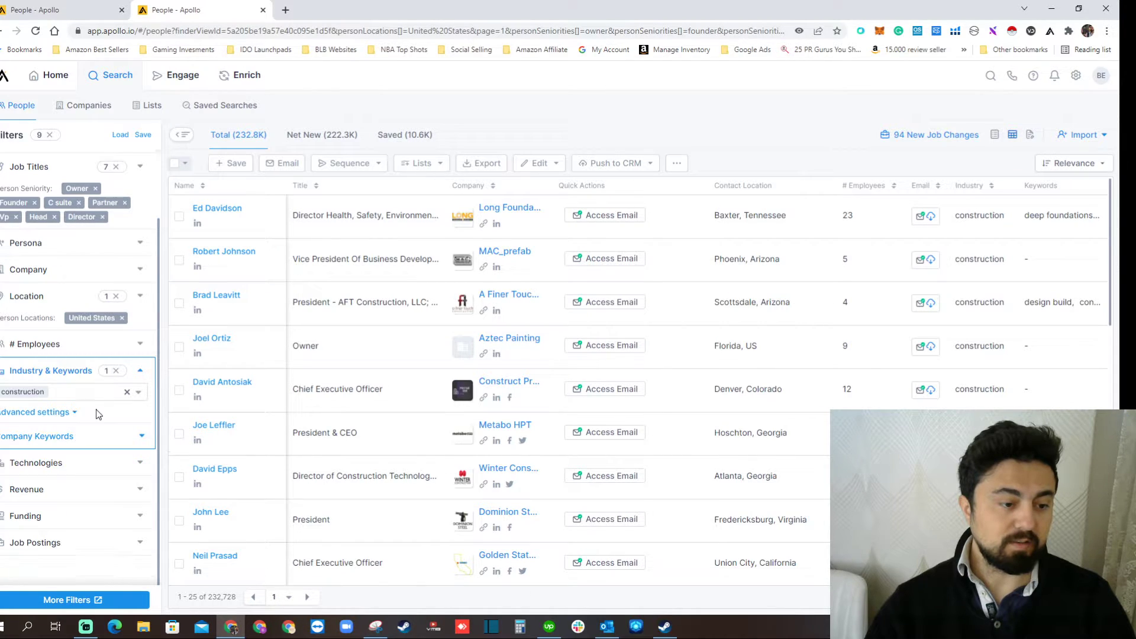
left_click(141, 438)
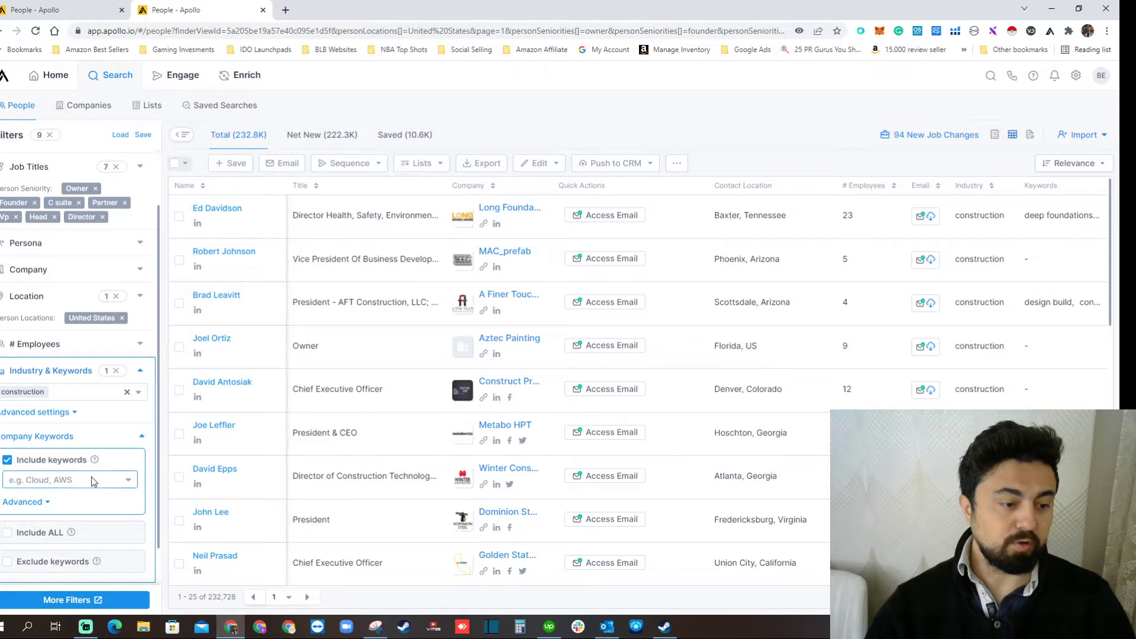
left_click(39, 503)
scroll(86, 467, "down", 2)
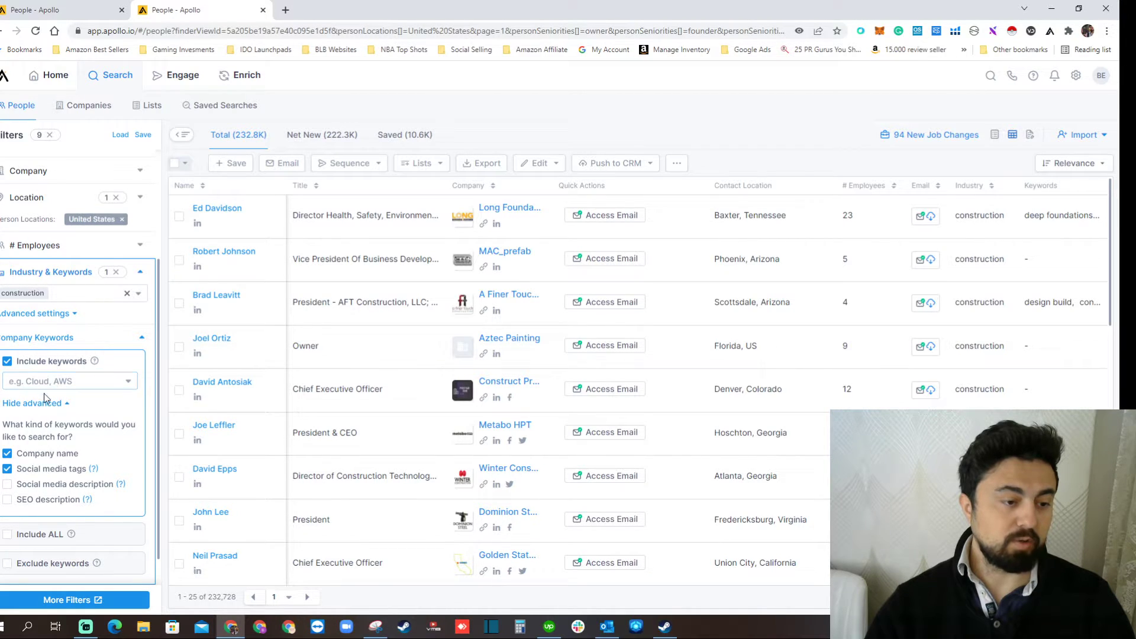
Add restoration and roofing as included company keywords.
left_click(57, 380)
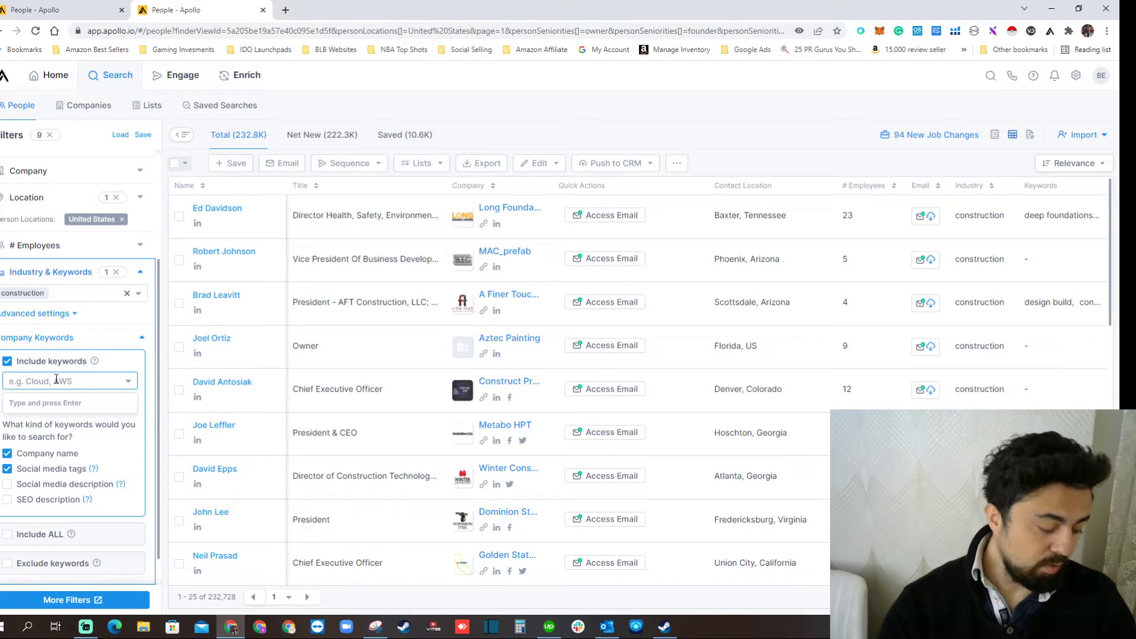
type("resto")
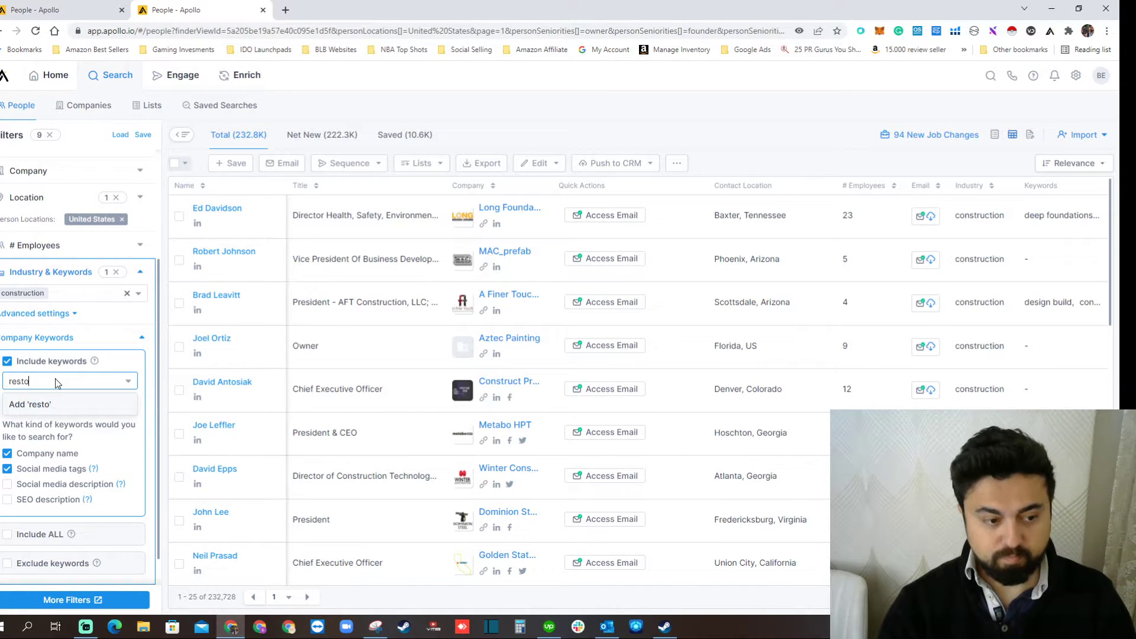
type("ration")
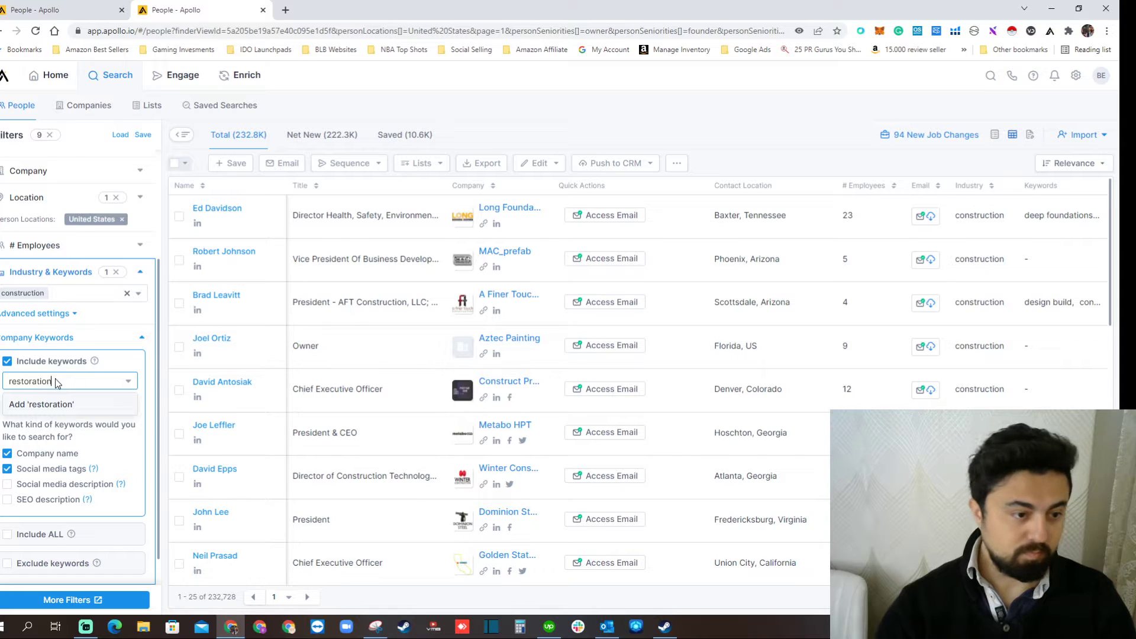
left_click(48, 409)
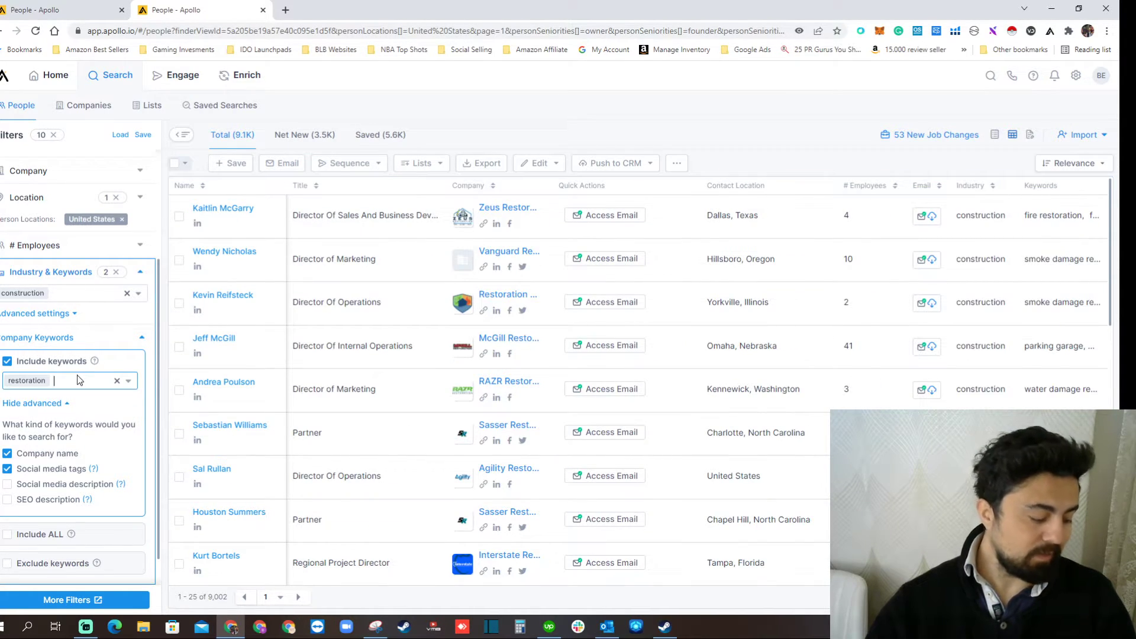
type("roofing")
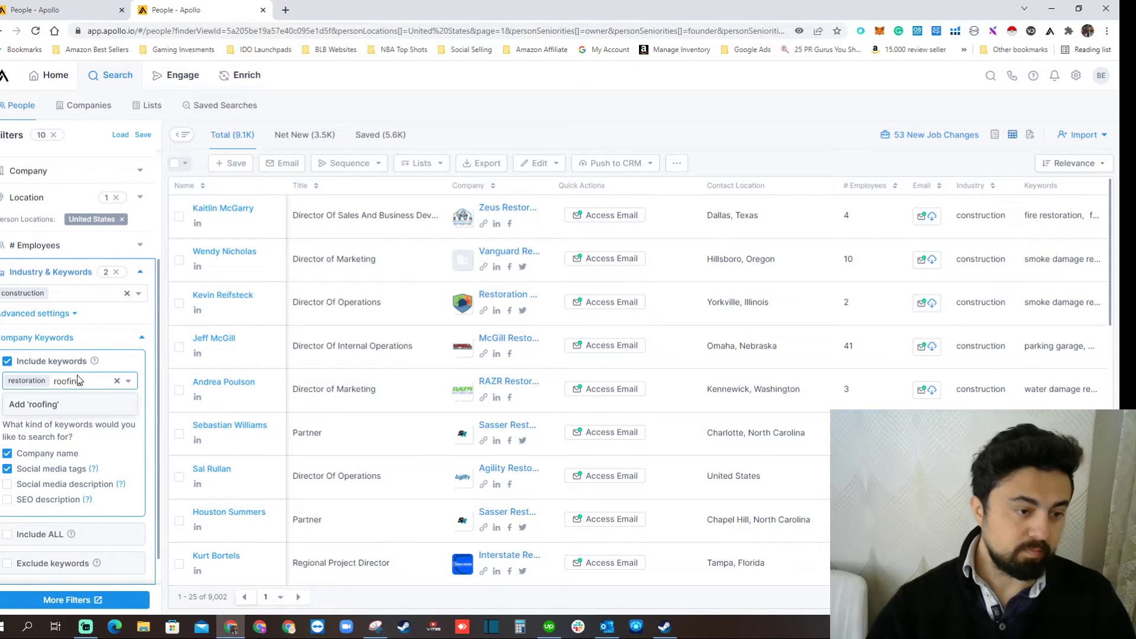
left_click(70, 406)
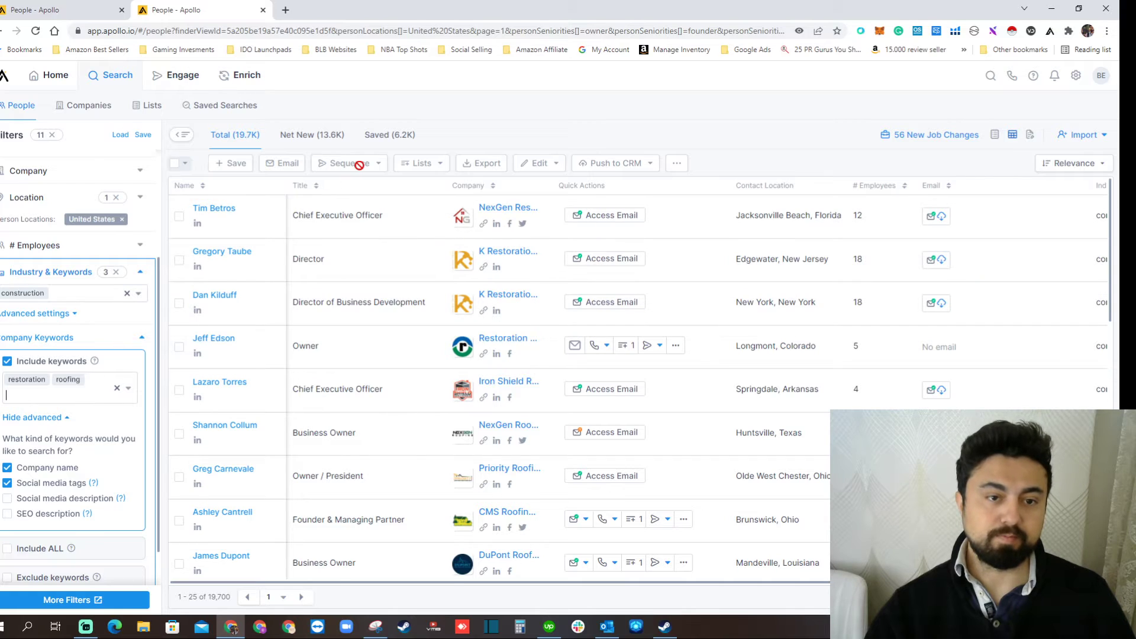
Check the bulk selection options for the people search, and review its applied filters against the listed people on the first results page.
left_click(176, 164)
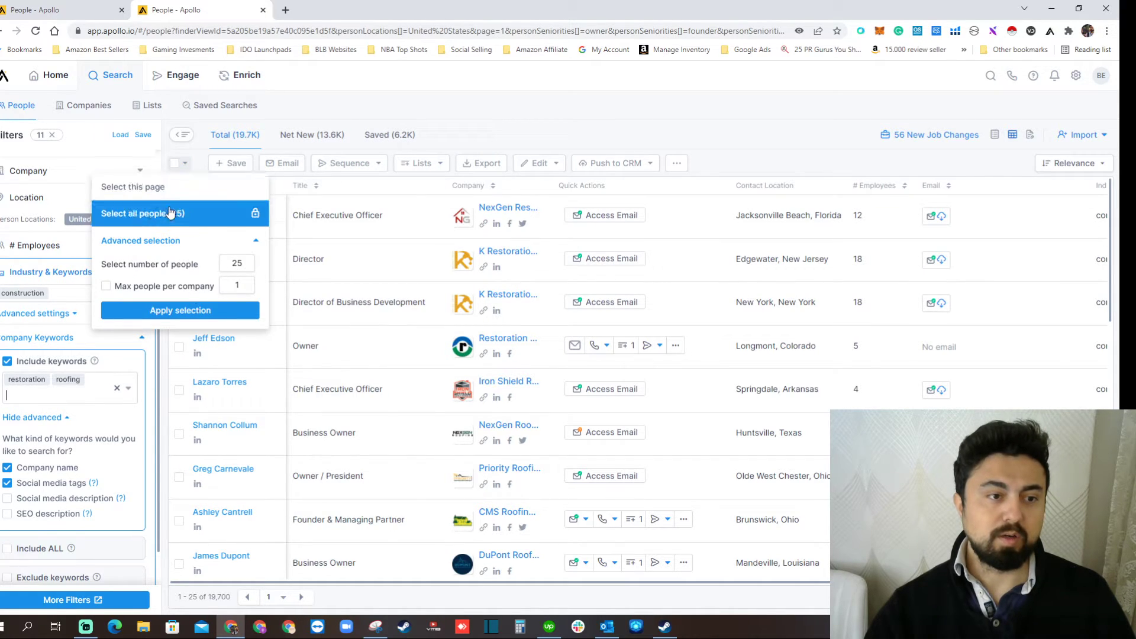
left_click(709, 151)
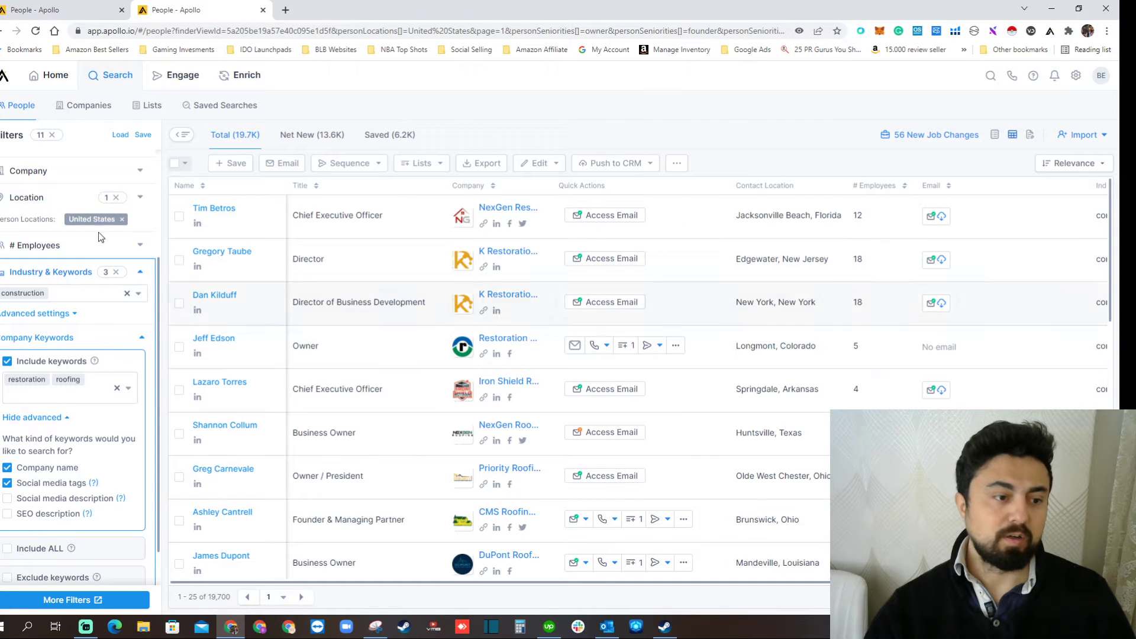
scroll(131, 355, "down", 3)
scroll(130, 356, "up", 6)
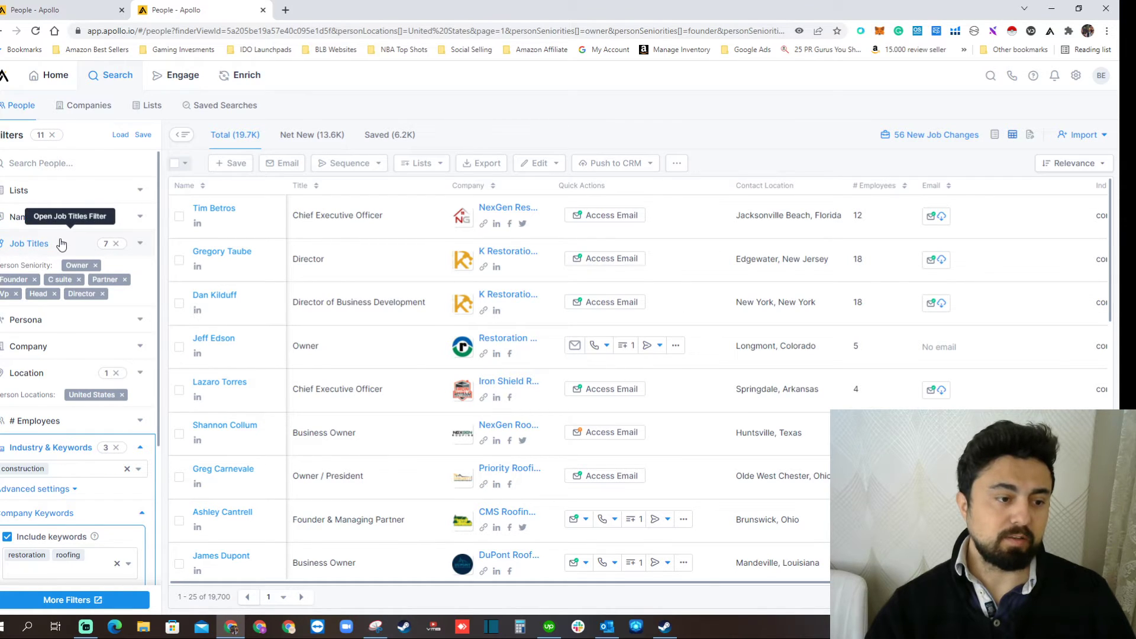
scroll(100, 379, "down", 2)
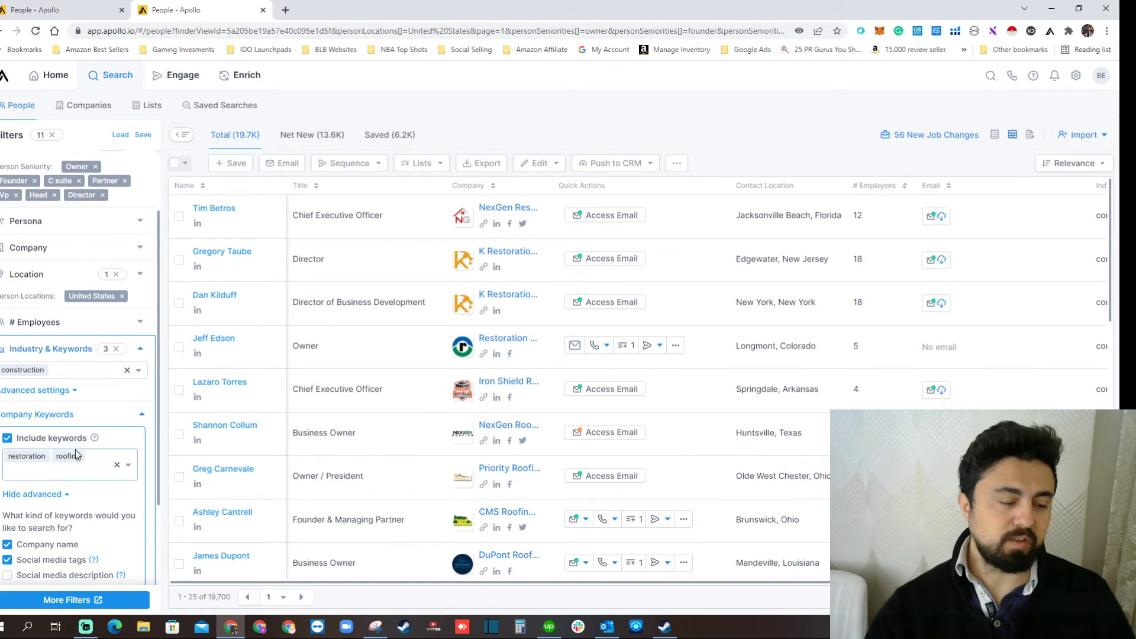
scroll(586, 367, "down", 5)
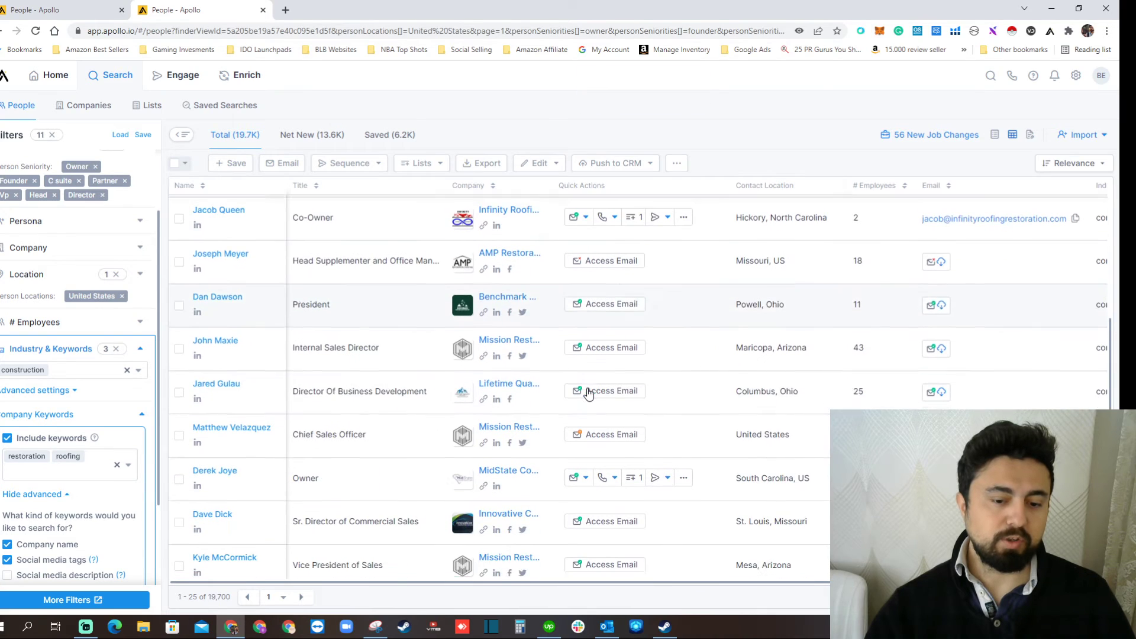
scroll(173, 393, "down", 5)
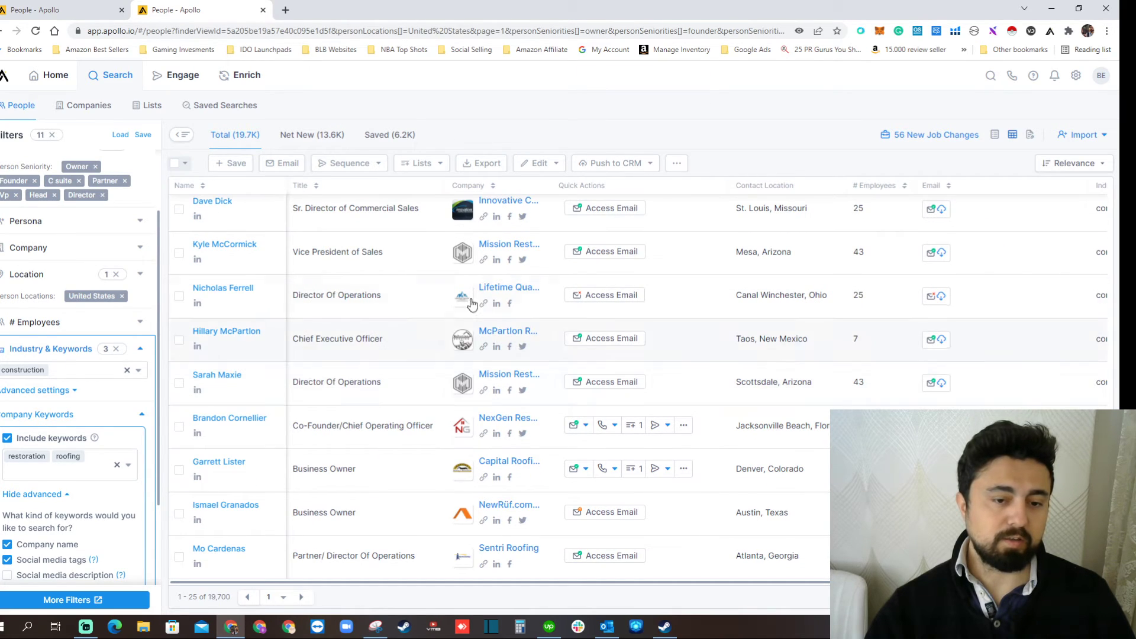
scroll(698, 291, "up", 10)
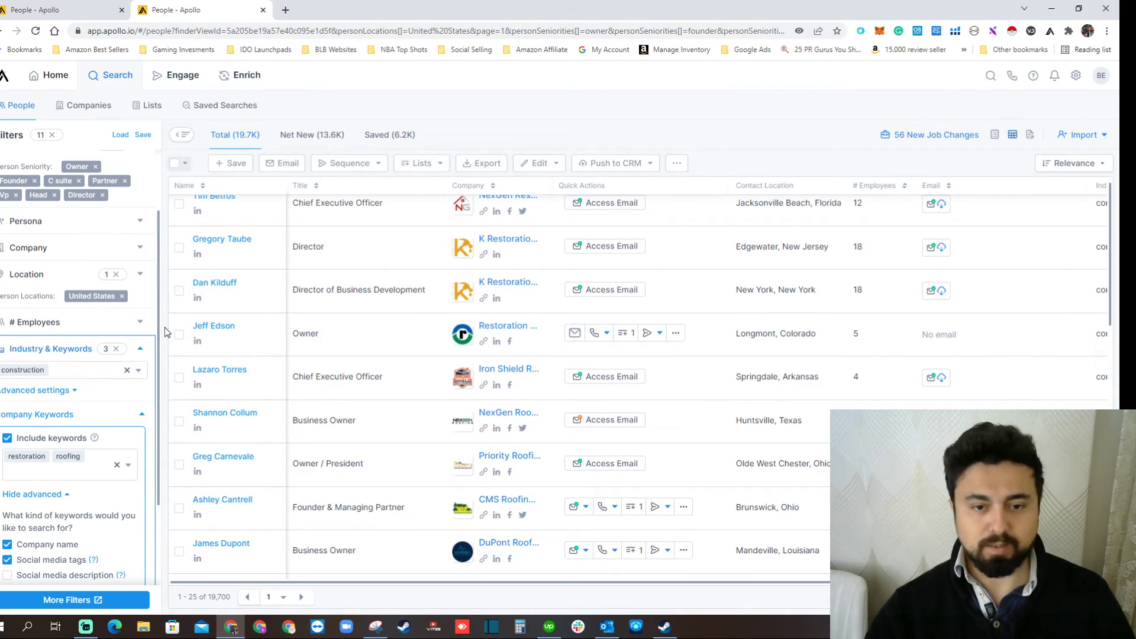